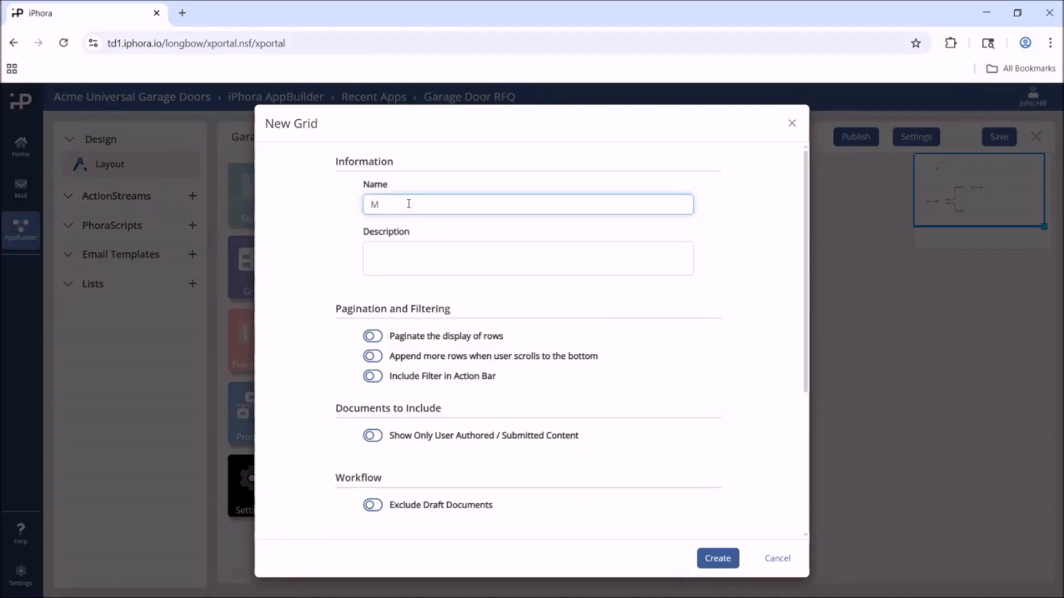
Create the My RFQs grid with the description "List of RFQs created by the current Sales Rep"
{"action": "left_click", "coordinate": [424, 257]}
{"action": "type", "text": "List of"}
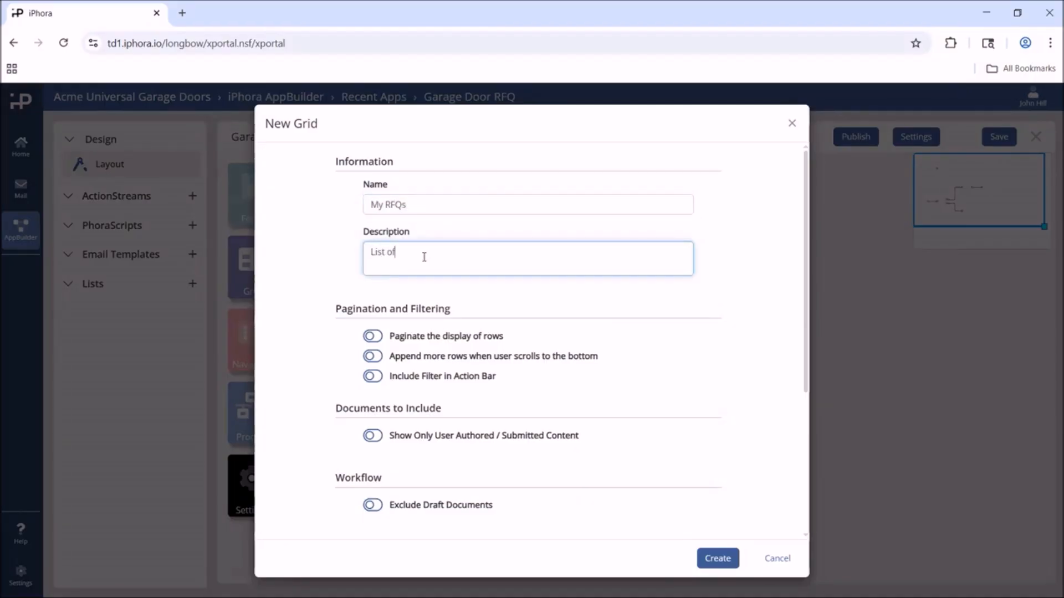
{"action": "type", "text": " RFQs created by the current Sales Rep"}
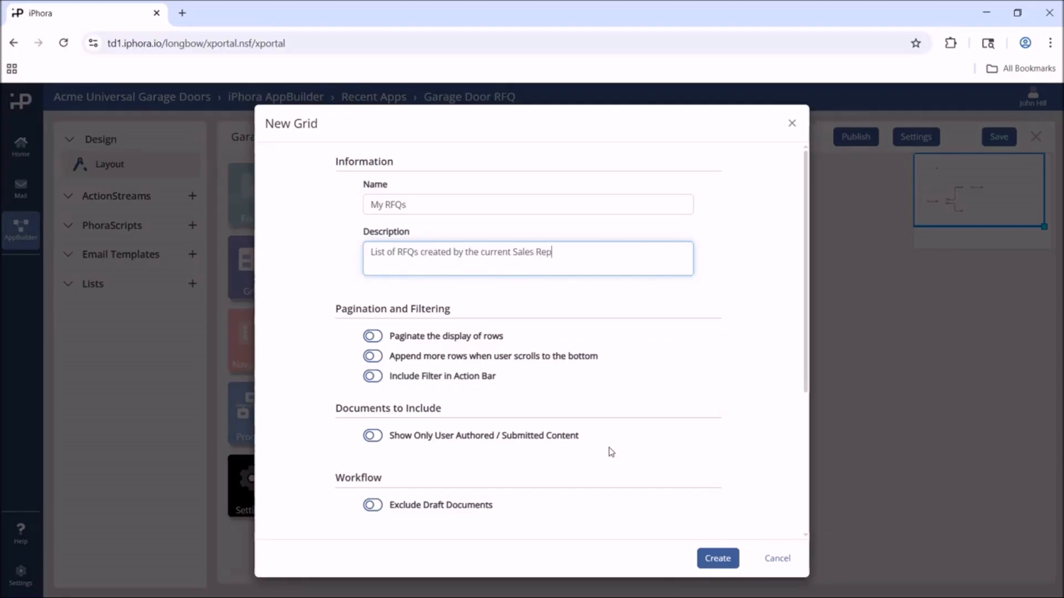
{"action": "left_click", "coordinate": [719, 560]}
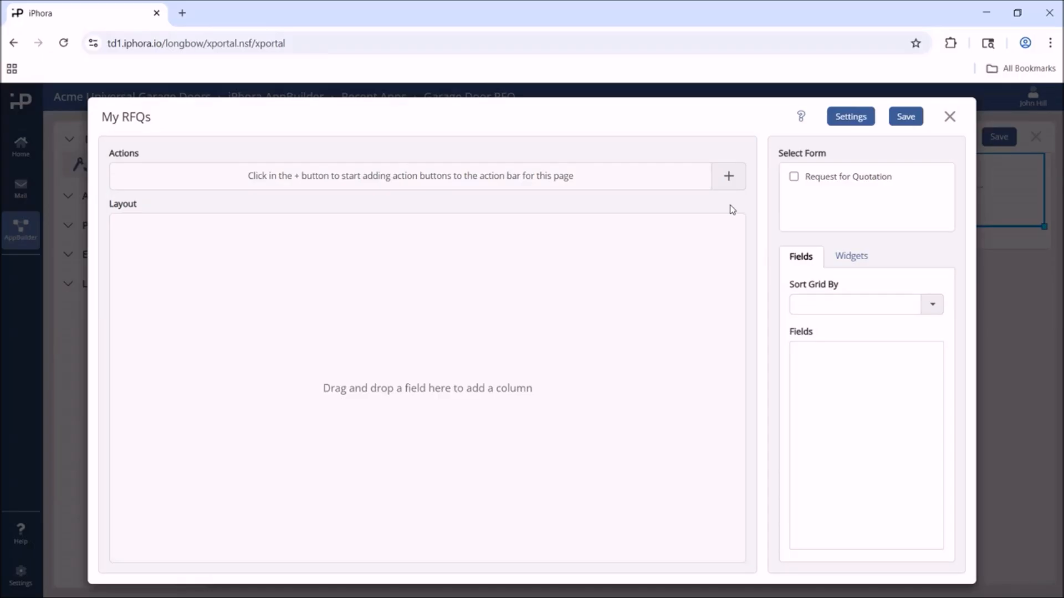
Base the grid on the Request for Quotation form and add quoteid, urgency, contactname and wspostalcode as columns
{"action": "left_click", "coordinate": [793, 178]}
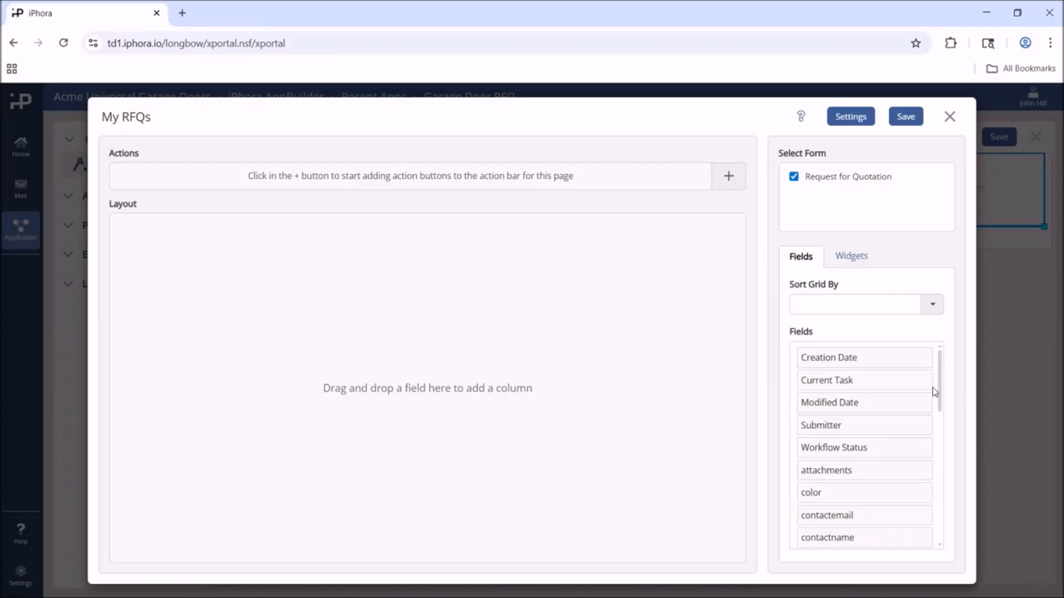
{"action": "scroll", "coordinate": [843, 534], "scroll_direction": "down", "scroll_amount": 10}
{"action": "scroll", "coordinate": [940, 499], "scroll_direction": "up", "scroll_amount": 3}
{"action": "left_click_drag", "start_coordinate": [825, 370], "coordinate": [633, 368]}
{"action": "left_click_drag", "start_coordinate": [825, 437], "coordinate": [613, 418]}
{"action": "scroll", "coordinate": [824, 418], "scroll_direction": "up", "scroll_amount": 8}
{"action": "left_click_drag", "start_coordinate": [824, 423], "coordinate": [596, 403]}
{"action": "left_click_drag", "start_coordinate": [939, 412], "coordinate": [937, 511]}
{"action": "left_click_drag", "start_coordinate": [826, 515], "coordinate": [693, 482]}
Narrow the quoteid, urgency and contactname columns, and add sizecat and model as further columns
{"action": "left_click_drag", "start_coordinate": [418, 224], "coordinate": [186, 229]}
{"action": "left_click_drag", "start_coordinate": [577, 223], "coordinate": [281, 236]}
{"action": "left_click_drag", "start_coordinate": [657, 224], "coordinate": [387, 240]}
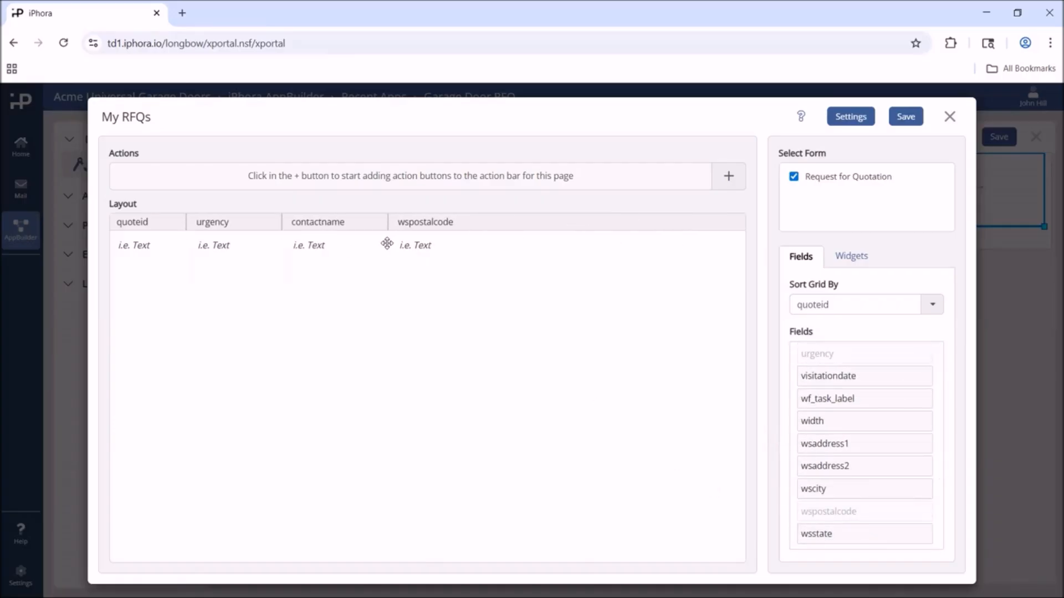
{"action": "scroll", "coordinate": [950, 491], "scroll_direction": "up", "scroll_amount": 2}
{"action": "left_click_drag", "start_coordinate": [826, 444], "coordinate": [515, 267]}
{"action": "left_click_drag", "start_coordinate": [779, 361], "coordinate": [574, 362]}
Narrow the quoteid, urgency, contactname and wspostalcode columns to make room for more fields
{"action": "left_click_drag", "start_coordinate": [186, 224], "coordinate": [168, 225]}
{"action": "left_click_drag", "start_coordinate": [282, 225], "coordinate": [234, 225]}
{"action": "left_click_drag", "start_coordinate": [388, 225], "coordinate": [308, 226]}
{"action": "left_click_drag", "start_coordinate": [481, 225], "coordinate": [379, 235]}
Add visitationdate, Workflow Status and wf_task_label as the last three columns of the grid
{"action": "left_click_drag", "start_coordinate": [827, 489], "coordinate": [656, 404]}
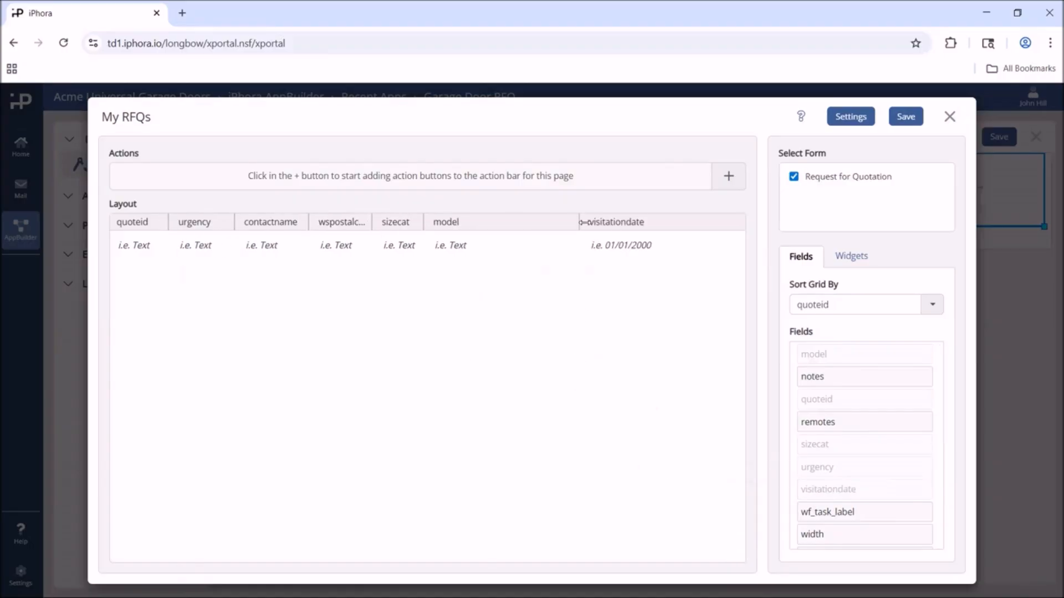
{"action": "scroll", "coordinate": [936, 379], "scroll_direction": "up", "scroll_amount": 5}
{"action": "left_click_drag", "start_coordinate": [834, 447], "coordinate": [572, 233]}
{"action": "scroll", "coordinate": [914, 541], "scroll_direction": "down", "scroll_amount": 5}
{"action": "left_click_drag", "start_coordinate": [831, 398], "coordinate": [682, 380]}
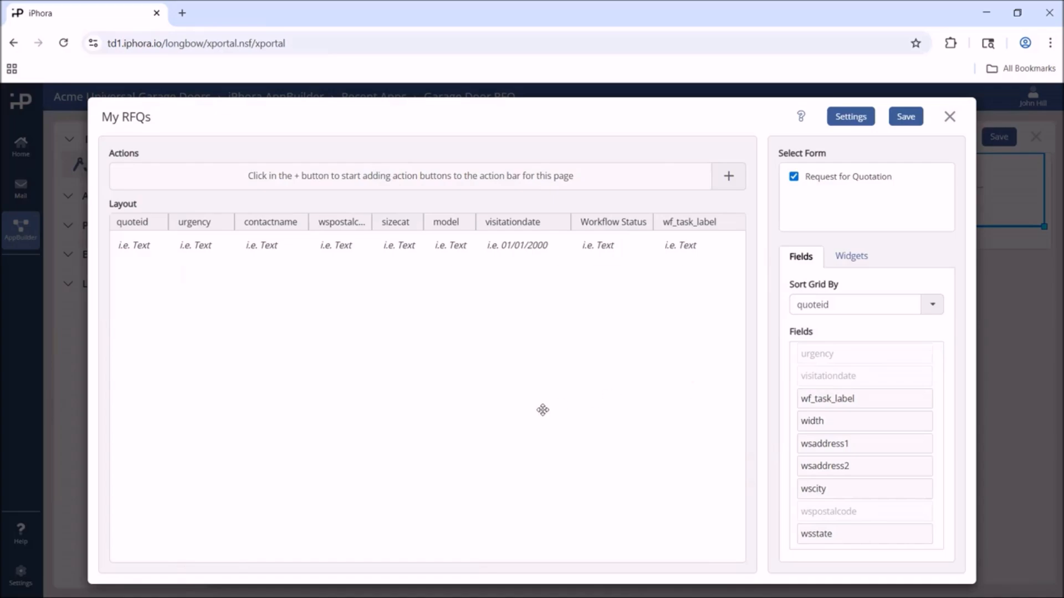
Set the title of the quoteid column to "Quotation ID"
{"action": "double_click", "coordinate": [134, 223]}
{"action": "left_click_drag", "start_coordinate": [410, 342], "coordinate": [230, 367]}
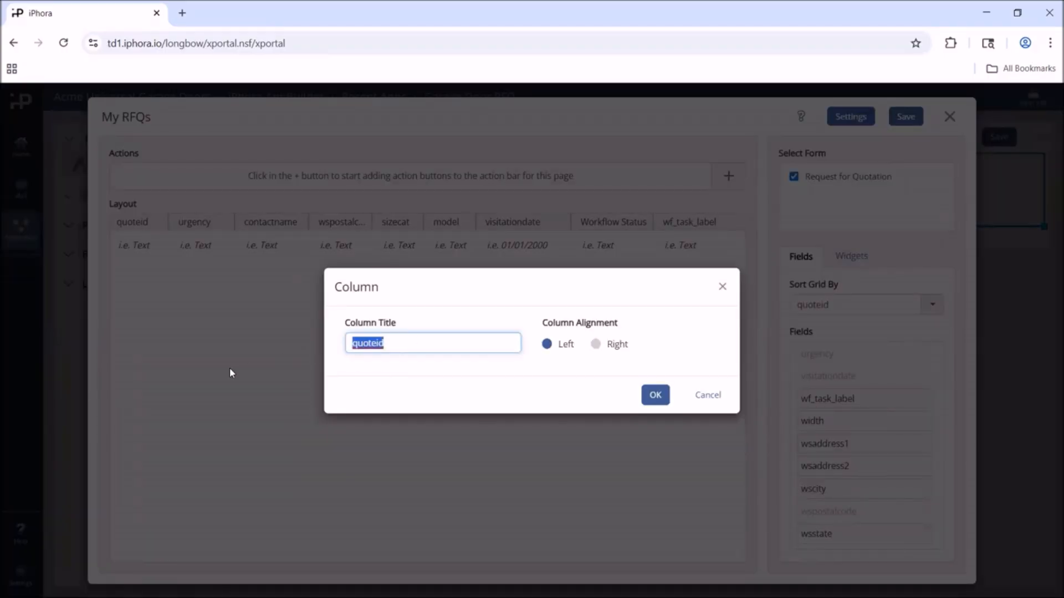
{"action": "type", "text": "Quotation ID"}
{"action": "left_click", "coordinate": [656, 397]}
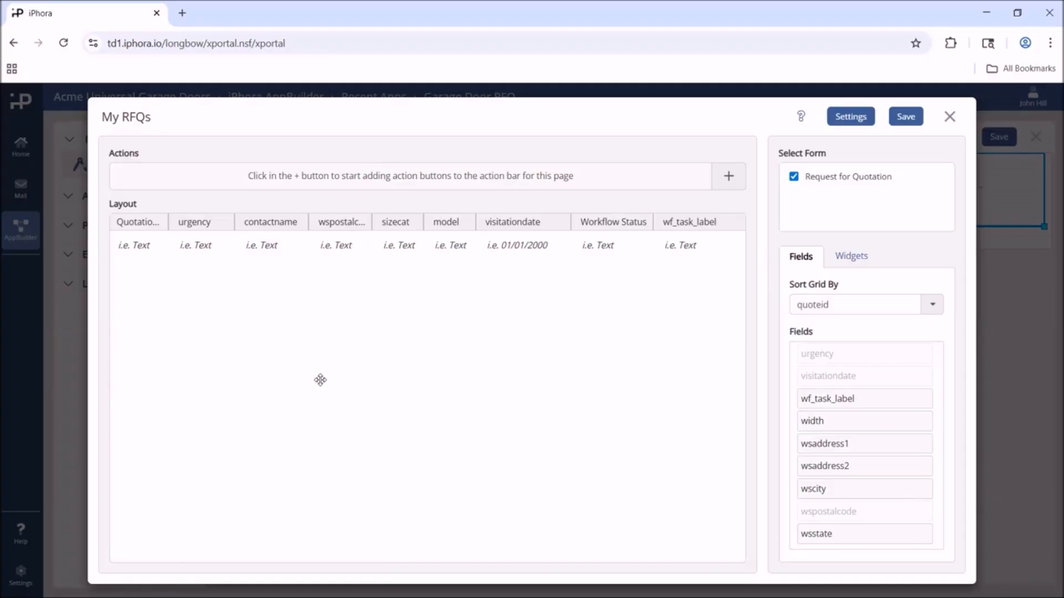
Retitle the urgency column as "Urgency" and the contactname column as "Contact Name"
{"action": "left_click", "coordinate": [202, 219]}
{"action": "left_click", "coordinate": [360, 344]}
{"action": "key", "text": "BackSpace"}
{"action": "key", "text": "BackSpace"}
{"action": "type", "text": "Ur"}
{"action": "left_click", "coordinate": [649, 402]}
{"action": "left_click", "coordinate": [261, 223]}
{"action": "left_click", "coordinate": [358, 343]}
{"action": "left_click", "coordinate": [659, 397]}
Retitle the wspostalcode column as "ZIP Code" and the sizecat column as "Size Category"
{"action": "left_click", "coordinate": [341, 222]}
{"action": "left_click_drag", "start_coordinate": [412, 344], "coordinate": [241, 350]}
{"action": "type", "text": "ZIP Code"}
{"action": "left_click", "coordinate": [655, 398]}
{"action": "left_click", "coordinate": [394, 222]}
{"action": "left_click_drag", "start_coordinate": [396, 344], "coordinate": [252, 373]}
{"action": "type", "text": "Size Category"}
{"action": "left_click", "coordinate": [655, 397]}
Retitle the model column as "Model" and the visitationdate column as "Visited On"
{"action": "left_click", "coordinate": [447, 222]}
{"action": "left_click", "coordinate": [362, 342]}
{"action": "type", "text": "M"}
{"action": "left_click", "coordinate": [656, 396]}
{"action": "left_click", "coordinate": [501, 221]}
{"action": "left_click_drag", "start_coordinate": [413, 344], "coordinate": [253, 355]}
{"action": "type", "text": "Visited On"}
{"action": "left_click", "coordinate": [655, 396]}
Set the title of the wf_task_label column to "Step"
{"action": "left_click", "coordinate": [681, 222]}
{"action": "left_click_drag", "start_coordinate": [413, 344], "coordinate": [244, 354]}
{"action": "type", "text": "Step"}
{"action": "left_click", "coordinate": [655, 395]}
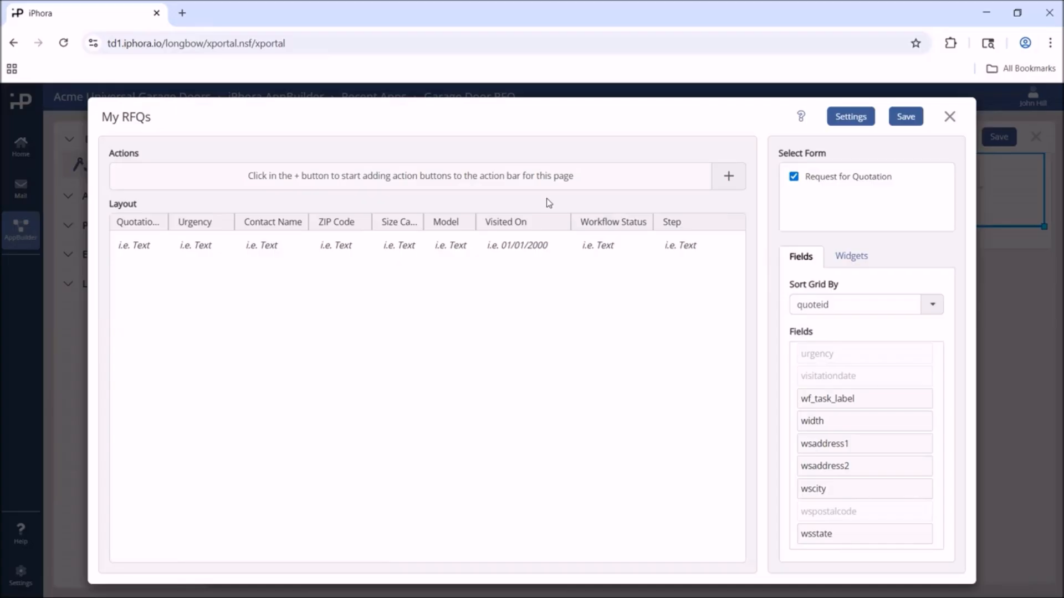
Add a right-aligned action labelled "Create New Quote" with the asterisk icon to the grid, choosing its action type and target
{"action": "left_click", "coordinate": [730, 175]}
{"action": "left_click", "coordinate": [319, 177]}
{"action": "type", "text": "Create New Quote"}
{"action": "left_click", "coordinate": [599, 179]}
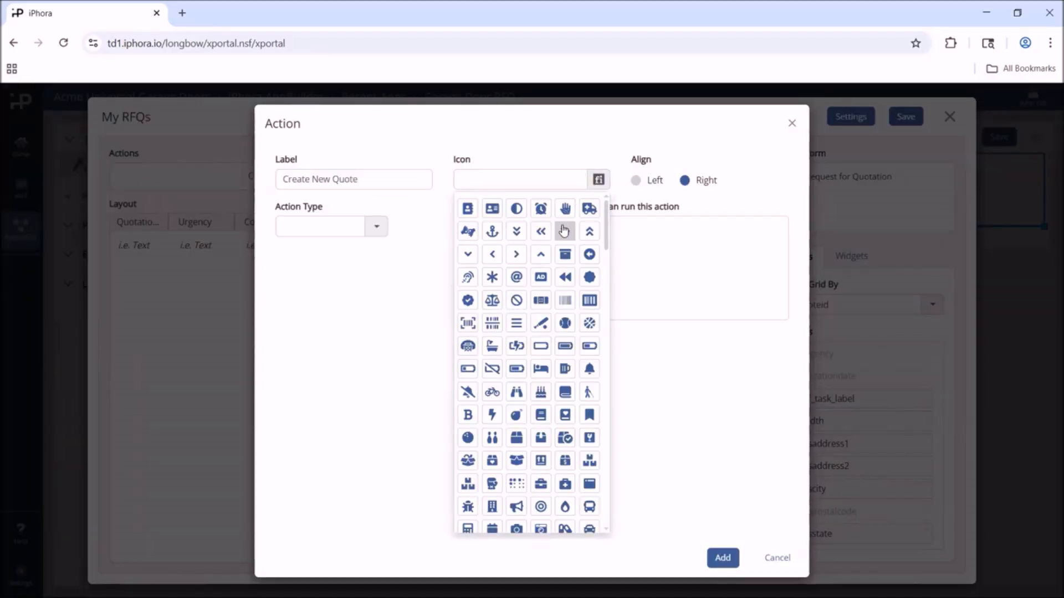
{"action": "left_click", "coordinate": [492, 277]}
{"action": "left_click", "coordinate": [378, 227]}
{"action": "left_click", "coordinate": [302, 249]}
{"action": "left_click", "coordinate": [510, 396]}
{"action": "left_click", "coordinate": [312, 419]}
{"action": "left_click", "coordinate": [722, 558]}
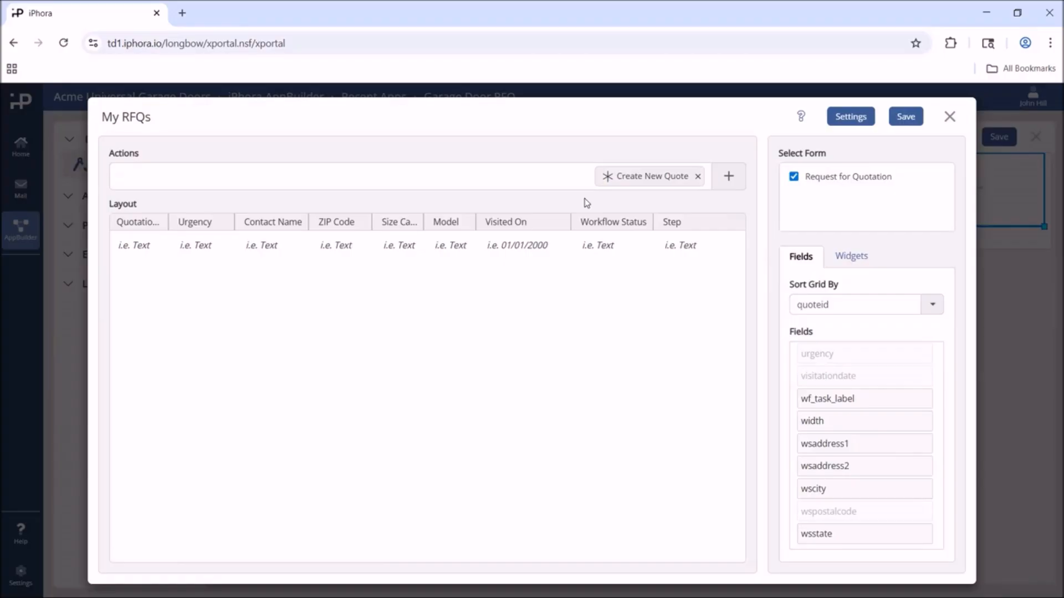
Limit the grid to user authored / submitted content in its settings and save the grid
{"action": "left_click", "coordinate": [854, 118]}
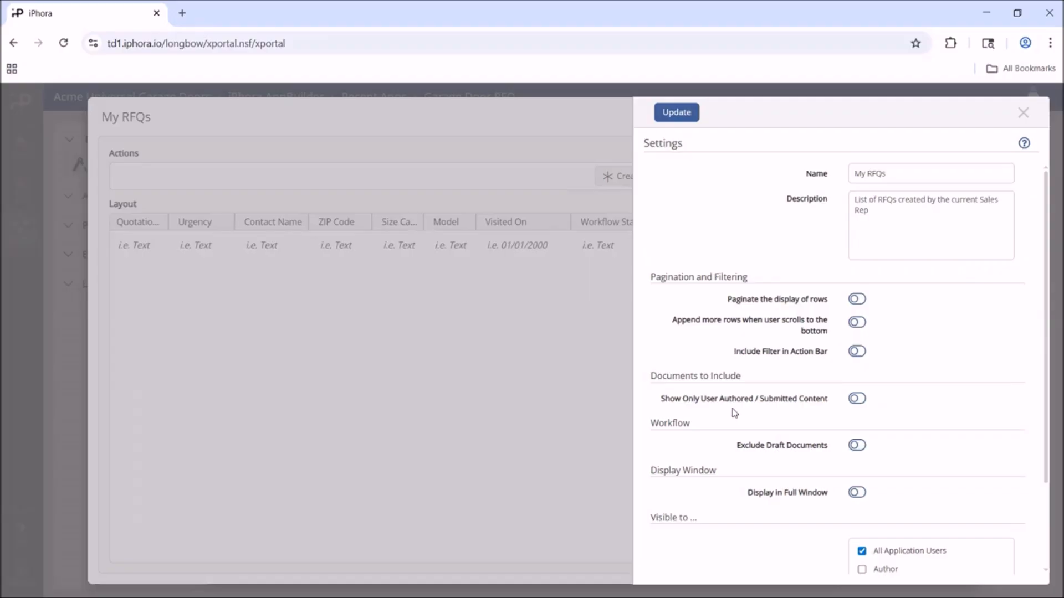
{"action": "left_click", "coordinate": [858, 400]}
{"action": "left_click", "coordinate": [685, 113]}
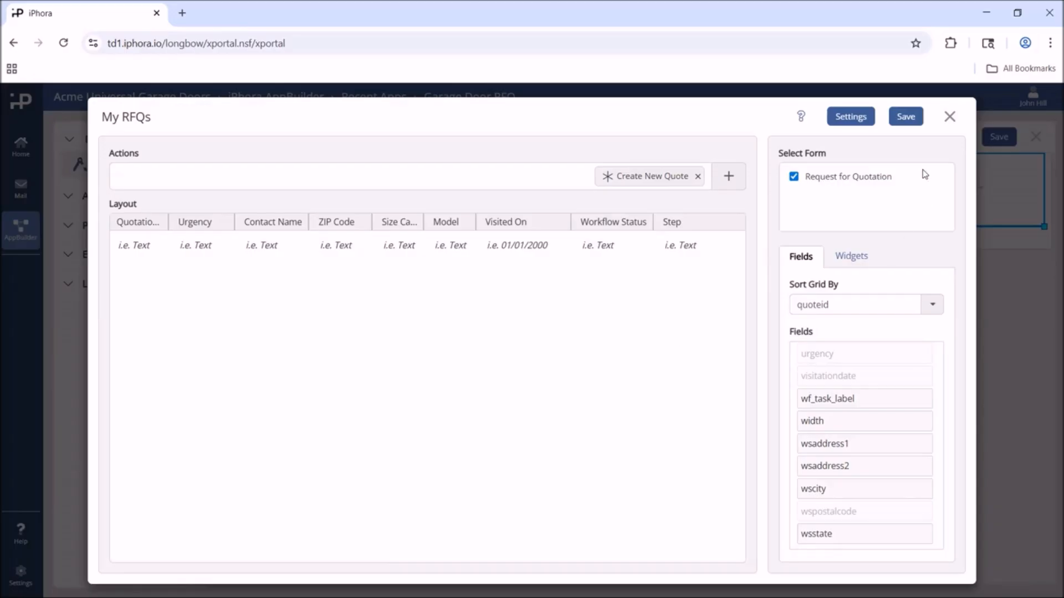
{"action": "left_click", "coordinate": [906, 117]}
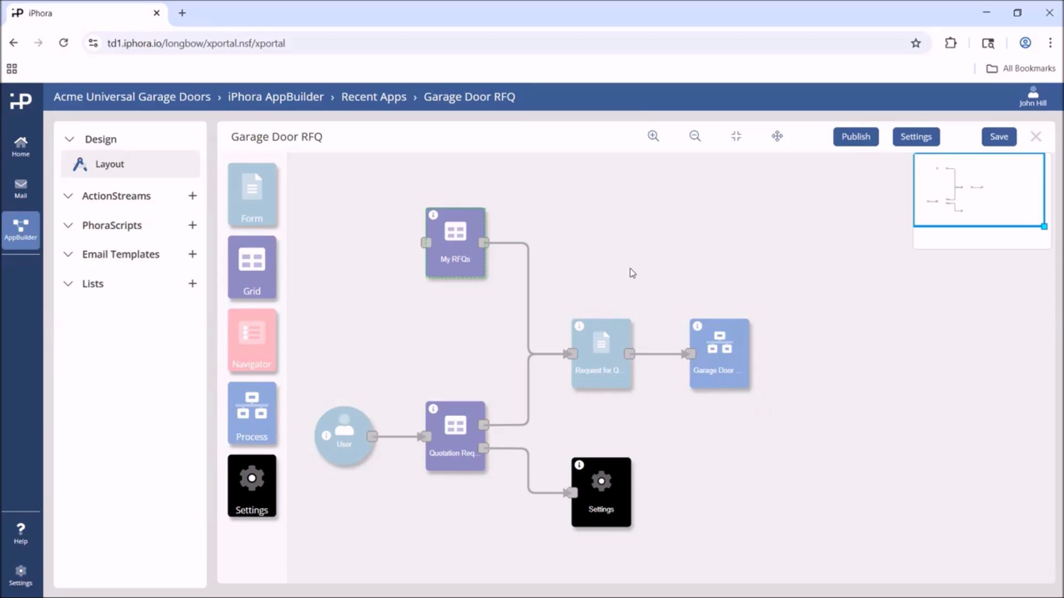
Remove the connection from User to the Quotation Req... grid and spread the nodes to leave space beside User
{"action": "left_click", "coordinate": [392, 435]}
{"action": "key", "text": "Delete"}
{"action": "left_click_drag", "start_coordinate": [721, 358], "coordinate": [901, 357]}
{"action": "left_click_drag", "start_coordinate": [626, 361], "coordinate": [771, 362]}
{"action": "left_click_drag", "start_coordinate": [605, 489], "coordinate": [778, 483]}
{"action": "left_click_drag", "start_coordinate": [452, 432], "coordinate": [556, 432]}
{"action": "left_click_drag", "start_coordinate": [453, 244], "coordinate": [560, 243]}
{"action": "left_click_drag", "start_coordinate": [344, 439], "coordinate": [346, 355]}
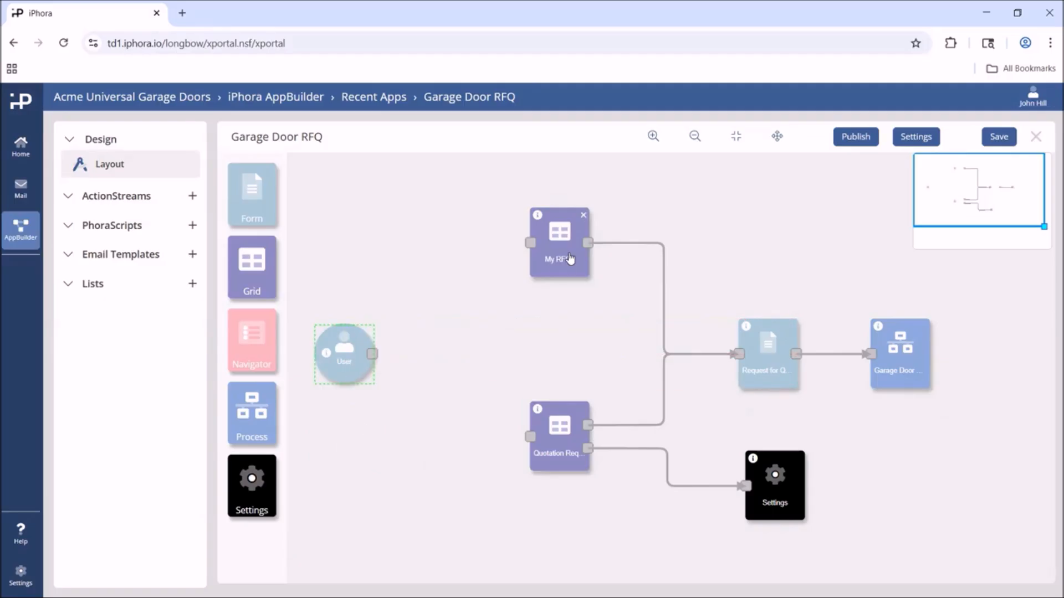
{"action": "left_click_drag", "start_coordinate": [578, 247], "coordinate": [613, 246]}
{"action": "left_click_drag", "start_coordinate": [560, 438], "coordinate": [595, 438]}
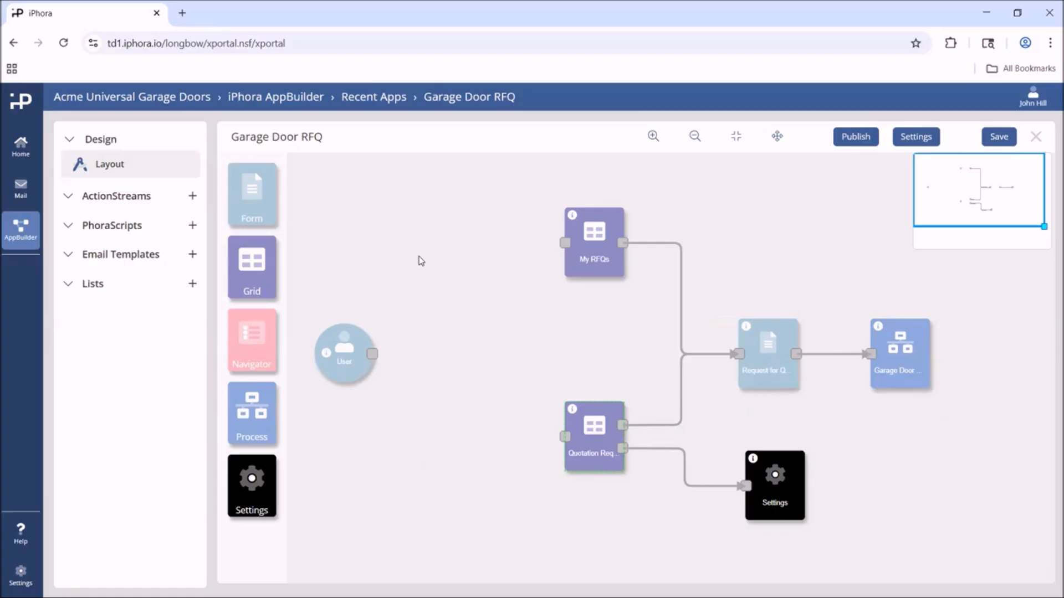
Place a Navigator between User and the grids, named "Main Menu" with the description "Provides access to all features of the app"
{"action": "left_click_drag", "start_coordinate": [247, 347], "coordinate": [420, 306]}
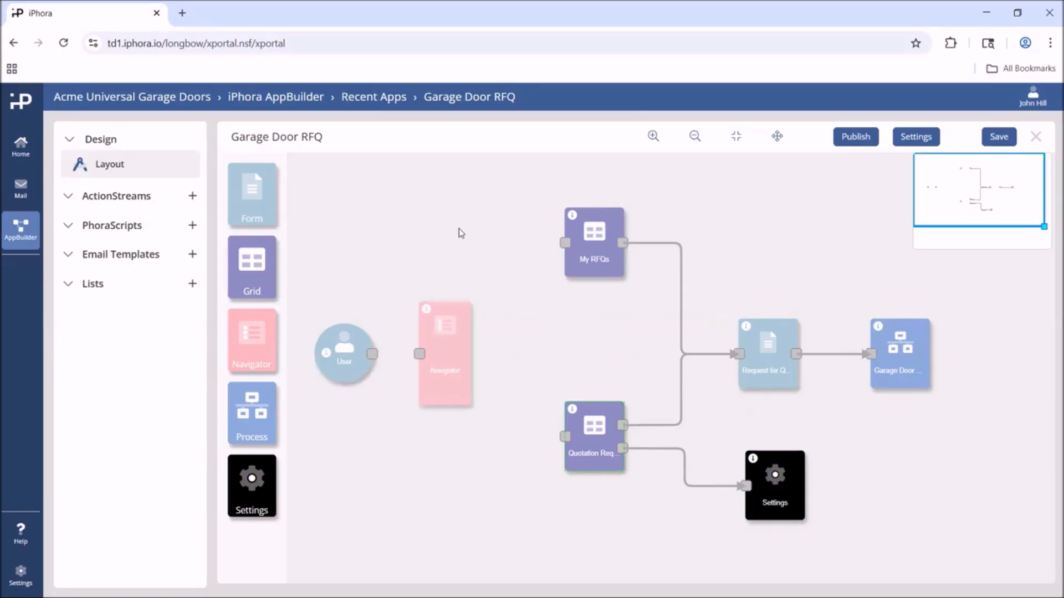
{"action": "left_click_drag", "start_coordinate": [459, 351], "coordinate": [473, 354]}
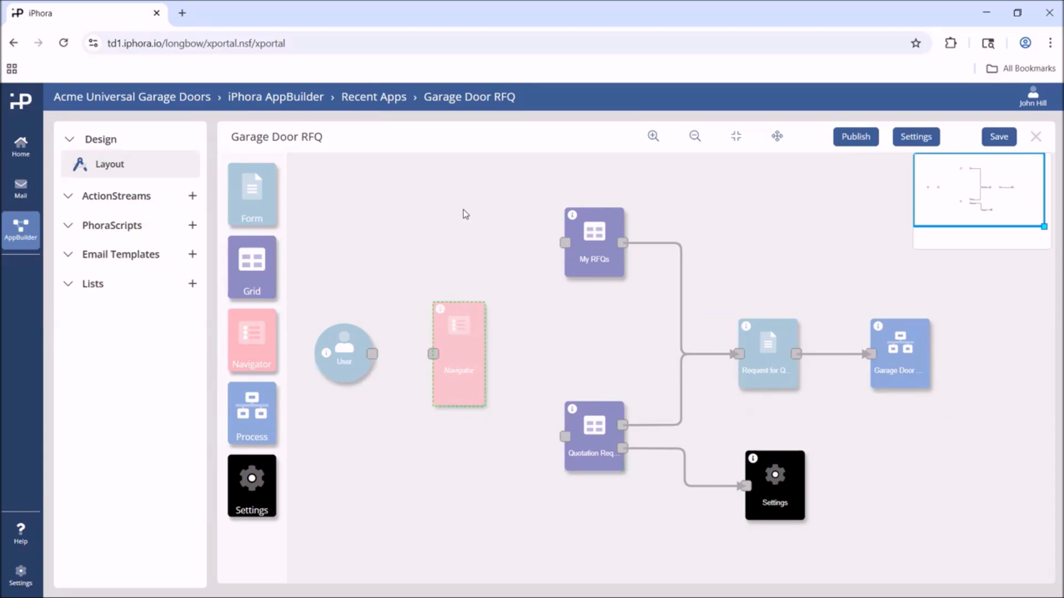
{"action": "double_click", "coordinate": [461, 347]}
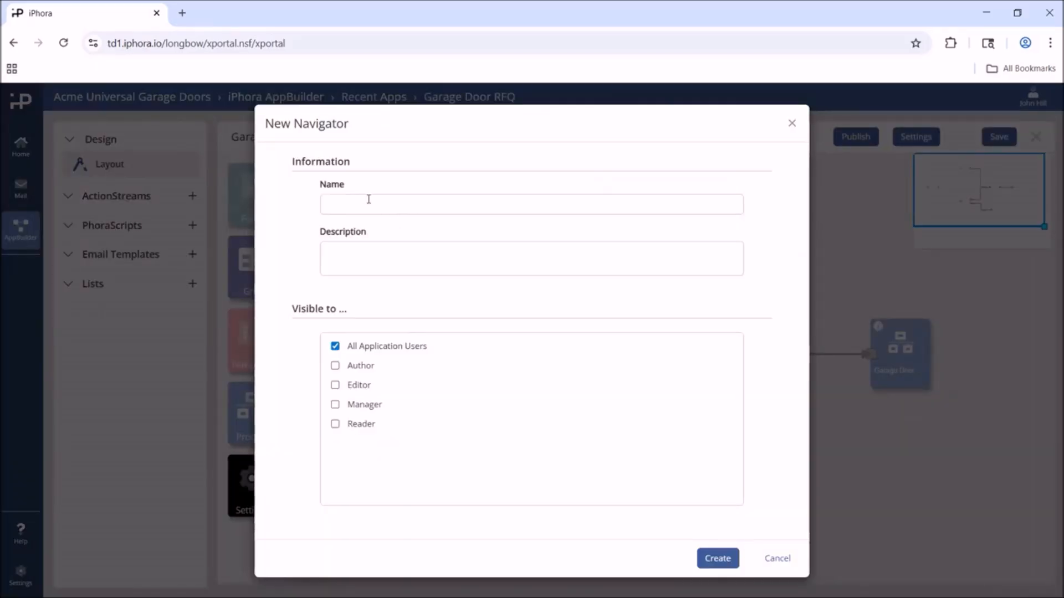
{"action": "left_click", "coordinate": [360, 207]}
{"action": "type", "text": "Mai"}
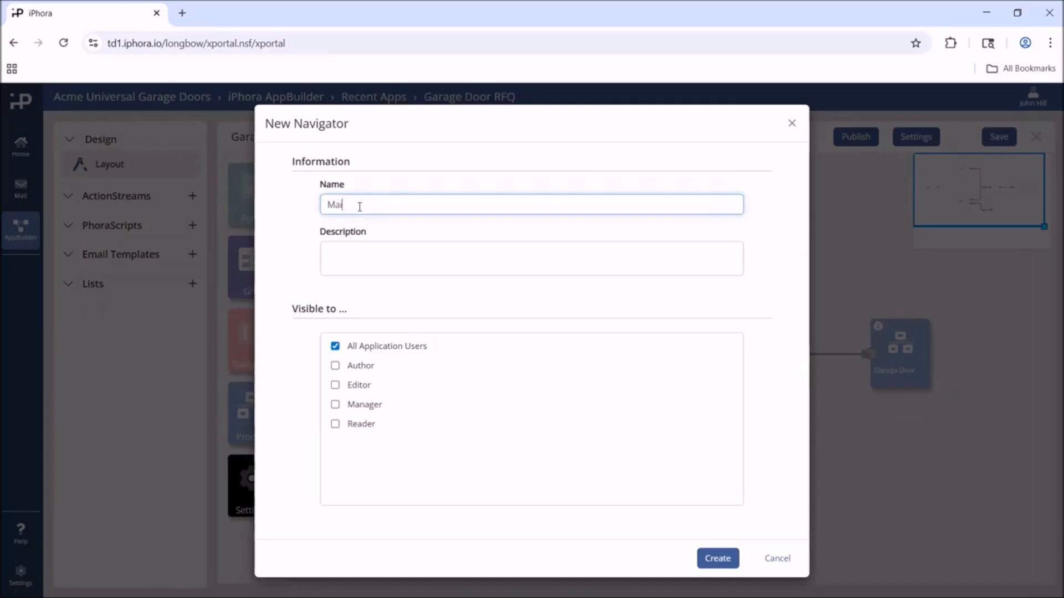
{"action": "type", "text": "n Menu"}
{"action": "key", "text": "Tab"}
{"action": "type", "text": "Provides"}
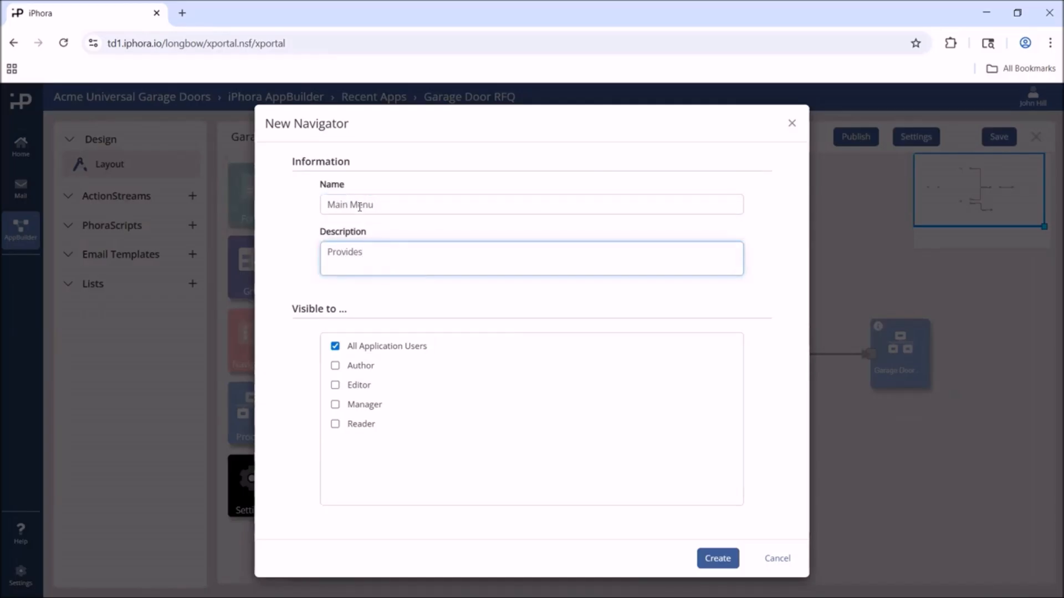
{"action": "type", "text": " access to all features of the app"}
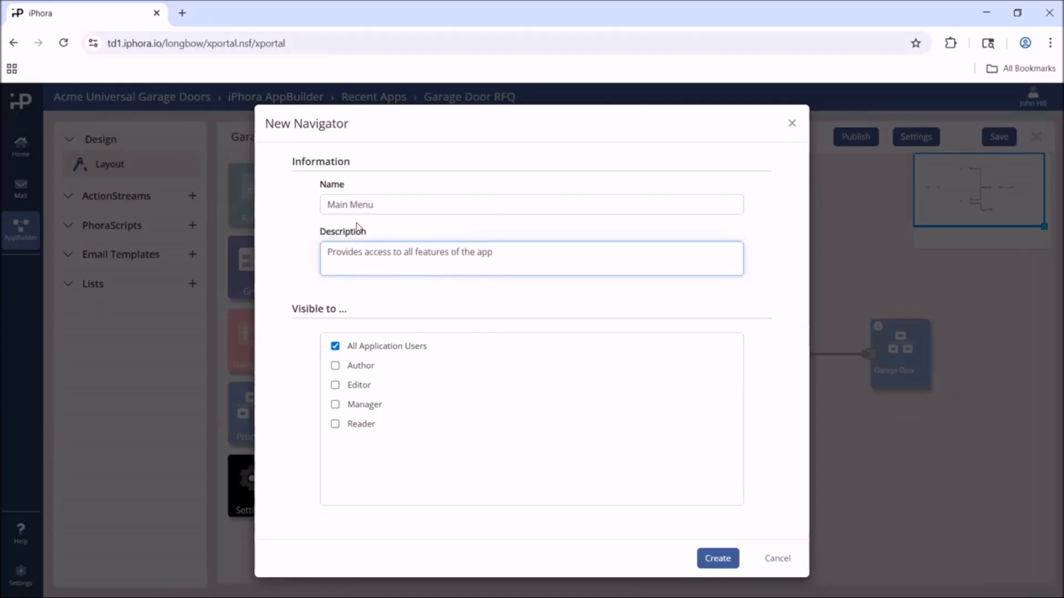
{"action": "left_click", "coordinate": [712, 560]}
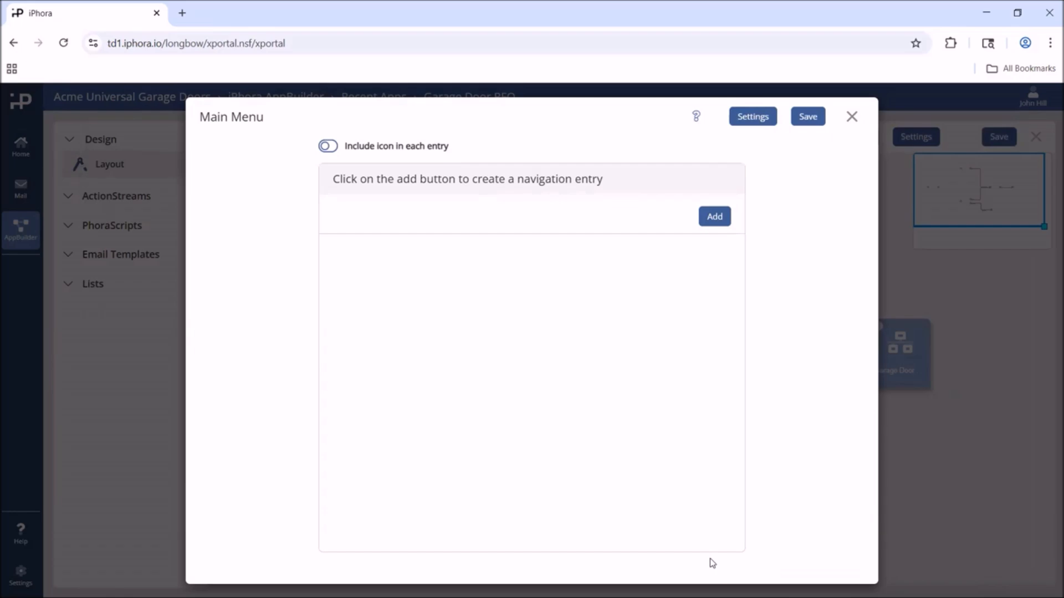
Add the navigation entries "MY RFQs", "All RFQs" and "Settings" to Main Menu and save the navigator
{"action": "left_click", "coordinate": [714, 216]}
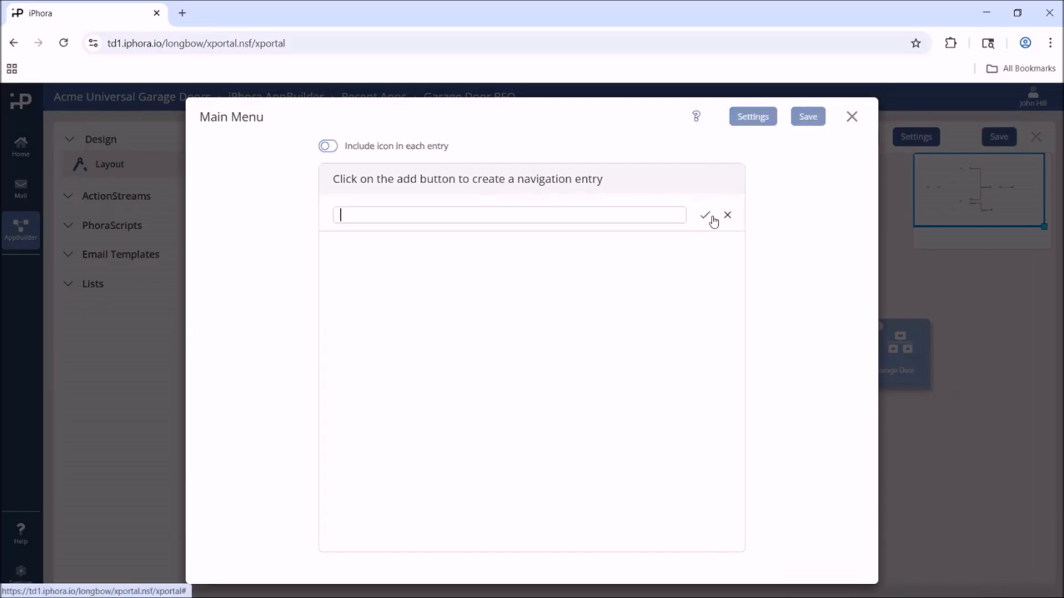
{"action": "type", "text": "MY RFQs"}
{"action": "left_click", "coordinate": [706, 217]}
{"action": "left_click", "coordinate": [714, 248]}
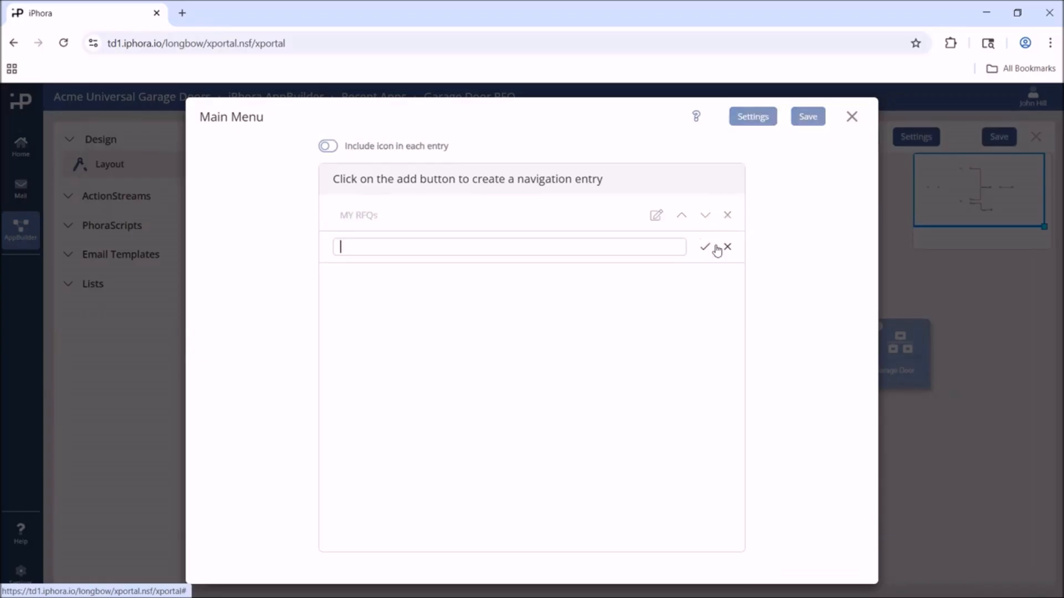
{"action": "type", "text": "All RFQs"}
{"action": "left_click", "coordinate": [704, 248]}
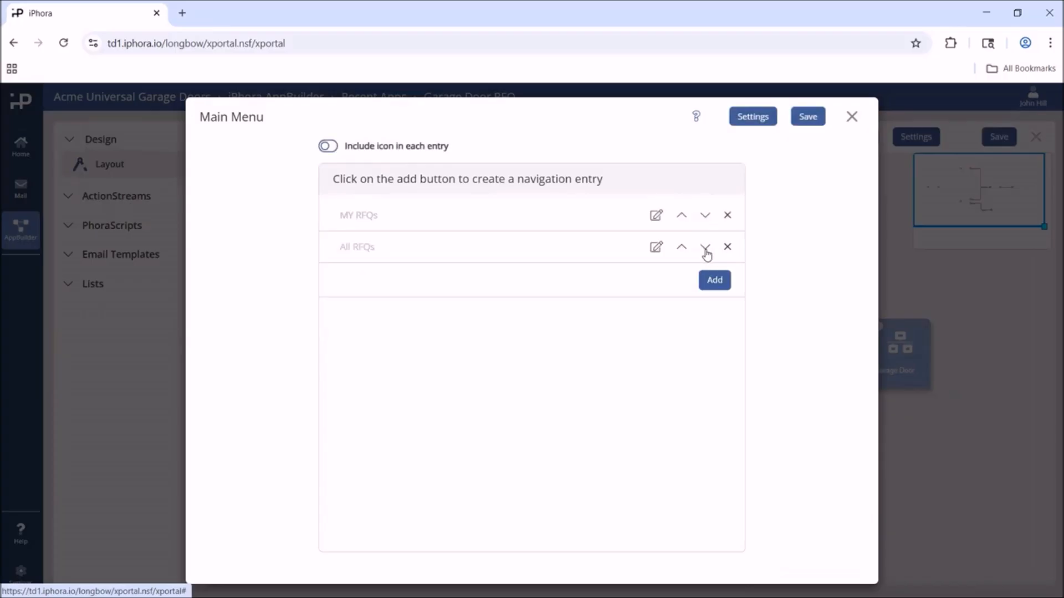
{"action": "left_click", "coordinate": [714, 280]}
{"action": "type", "text": "S"}
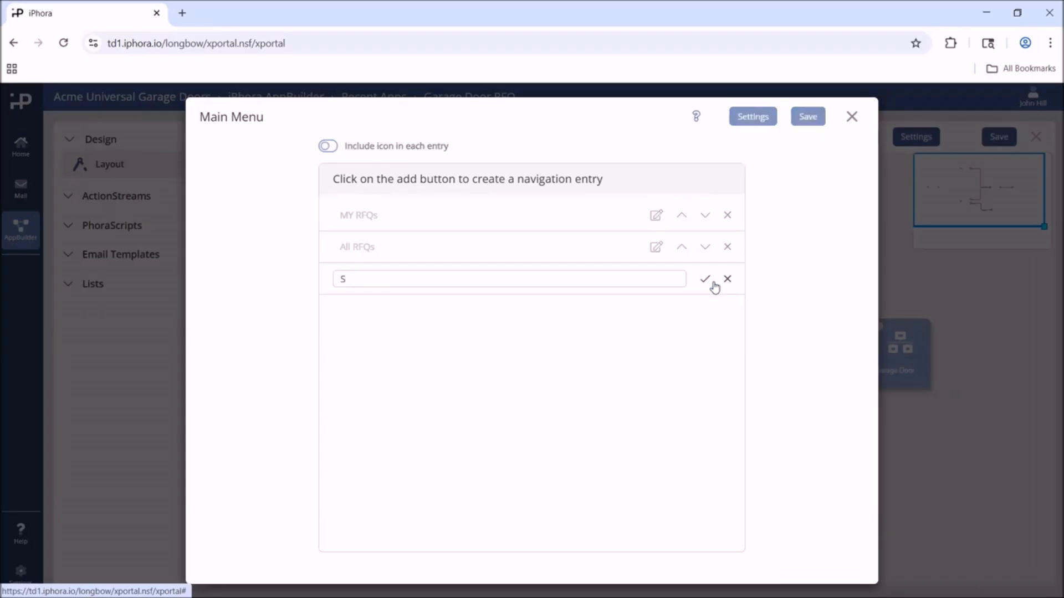
{"action": "type", "text": "ettings"}
{"action": "left_click", "coordinate": [703, 281]}
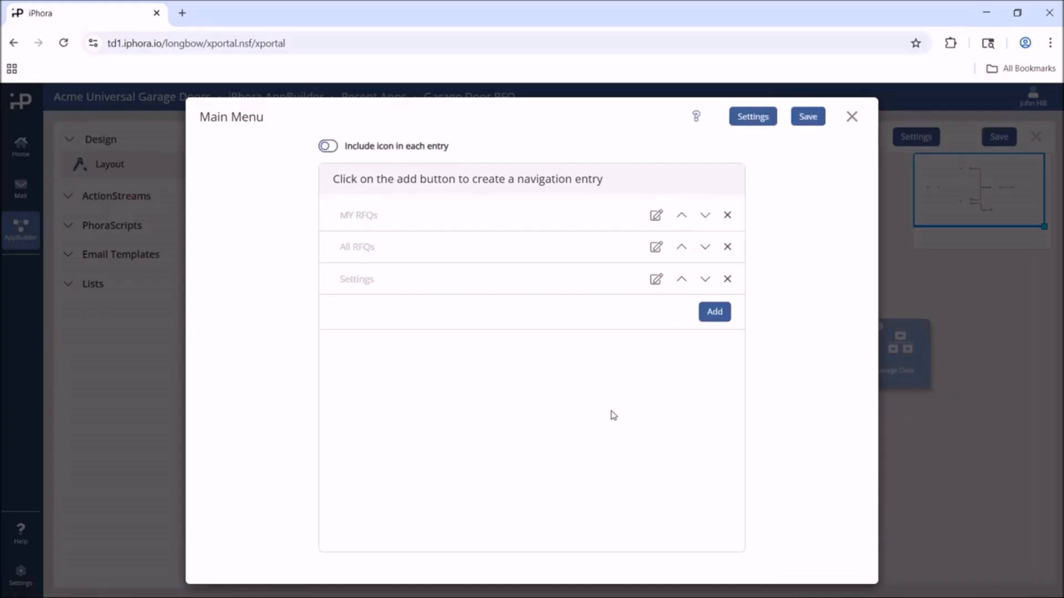
{"action": "left_click", "coordinate": [802, 122]}
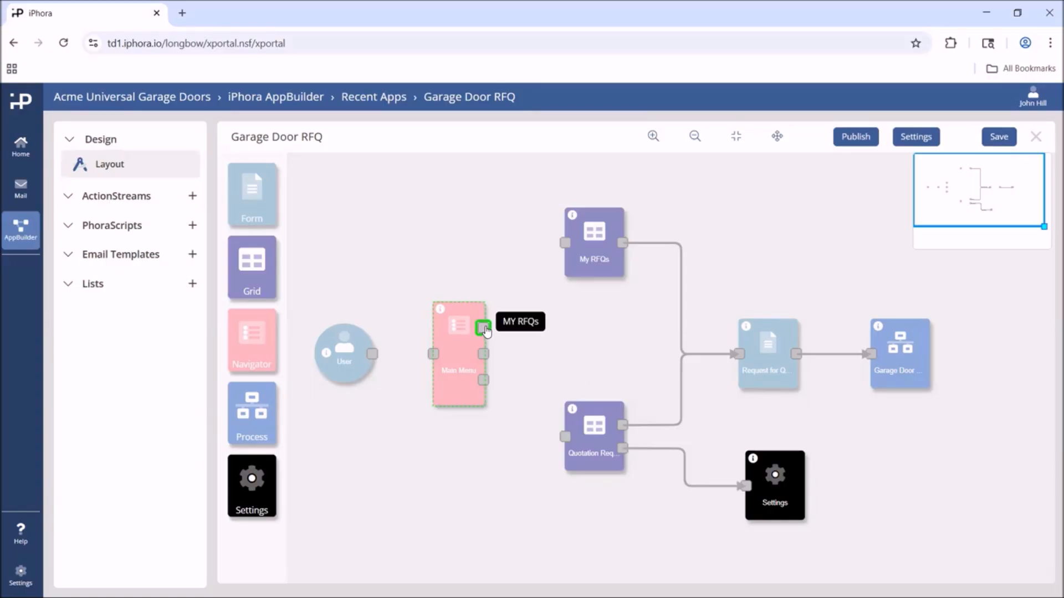
Connect Main Menu's MY RFQs entry to the My RFQs grid and its All RFQs entry to the Quotation Req... grid
{"action": "left_click_drag", "start_coordinate": [483, 329], "coordinate": [564, 243]}
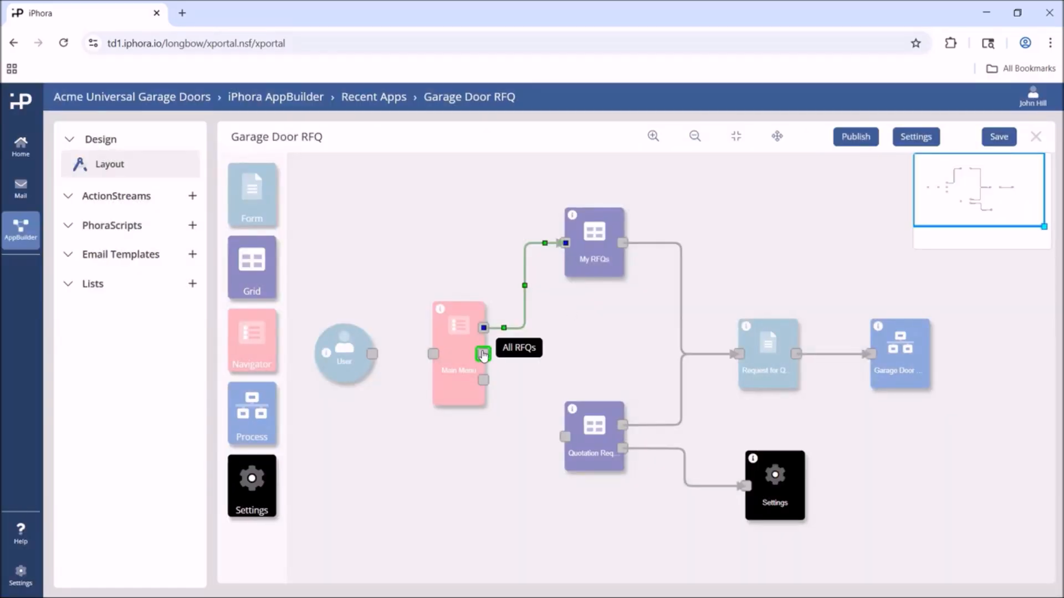
{"action": "left_click_drag", "start_coordinate": [483, 355], "coordinate": [566, 438]}
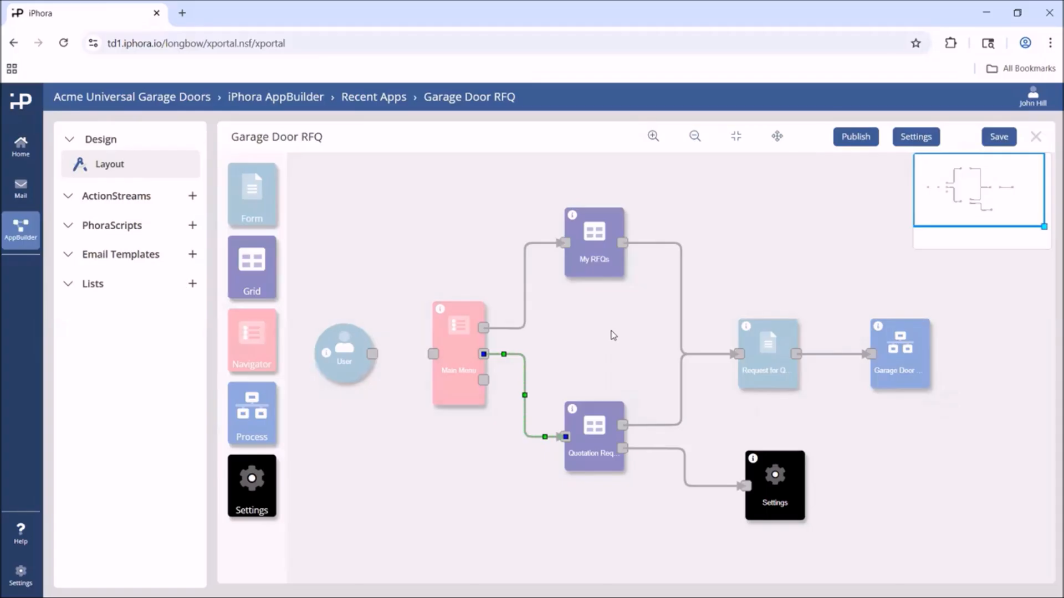
{"action": "left_click", "coordinate": [484, 490]}
Remove the connection from the Quotation Req... grid to Settings and move the two grids closer together
{"action": "left_click", "coordinate": [686, 482]}
{"action": "key", "text": "Delete"}
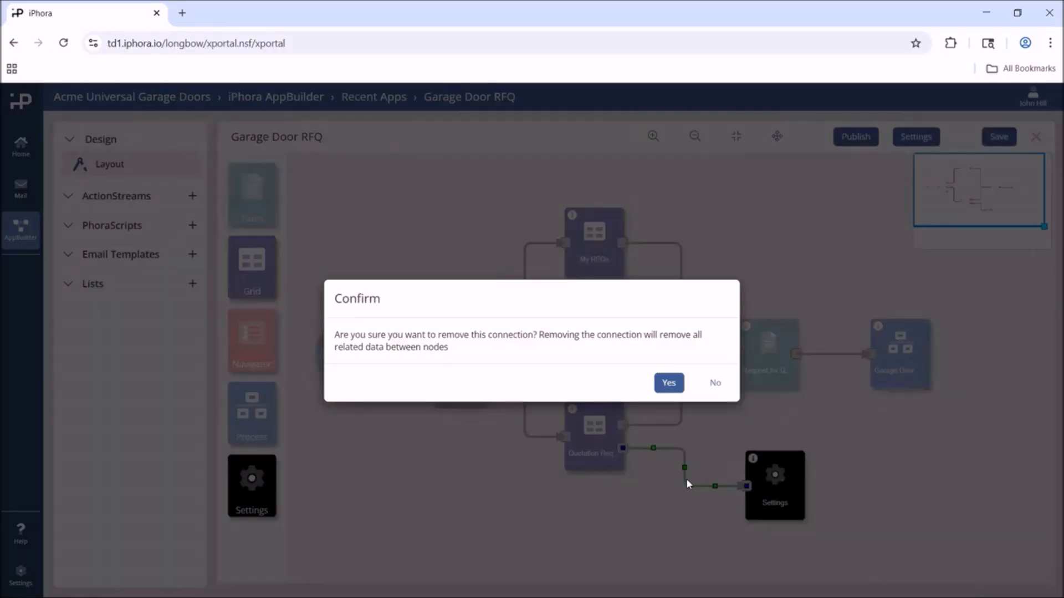
{"action": "left_click", "coordinate": [670, 384]}
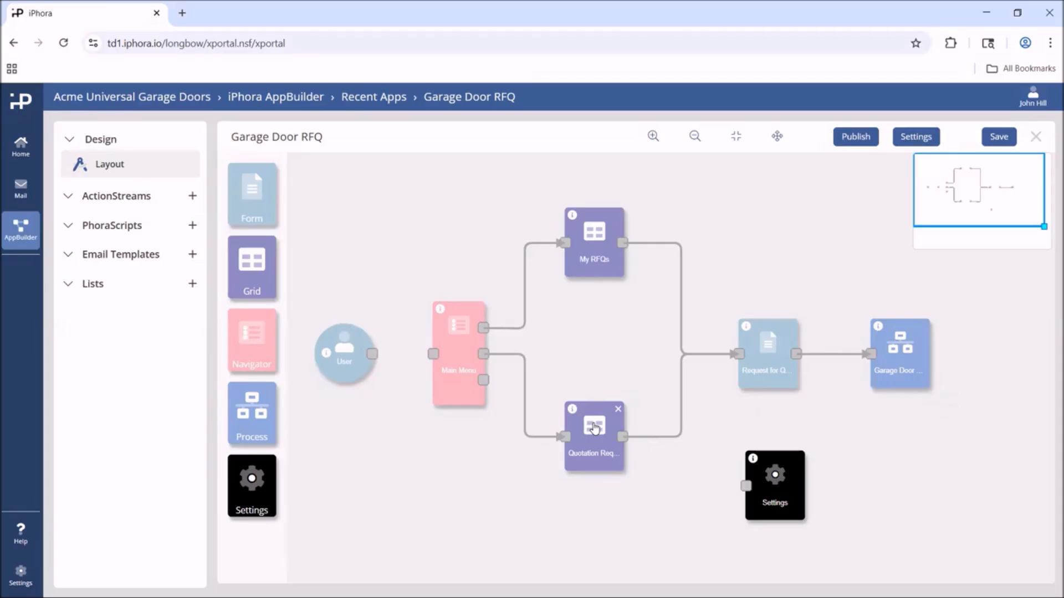
{"action": "left_click_drag", "start_coordinate": [595, 428], "coordinate": [595, 395]}
{"action": "left_click_drag", "start_coordinate": [597, 241], "coordinate": [597, 266]}
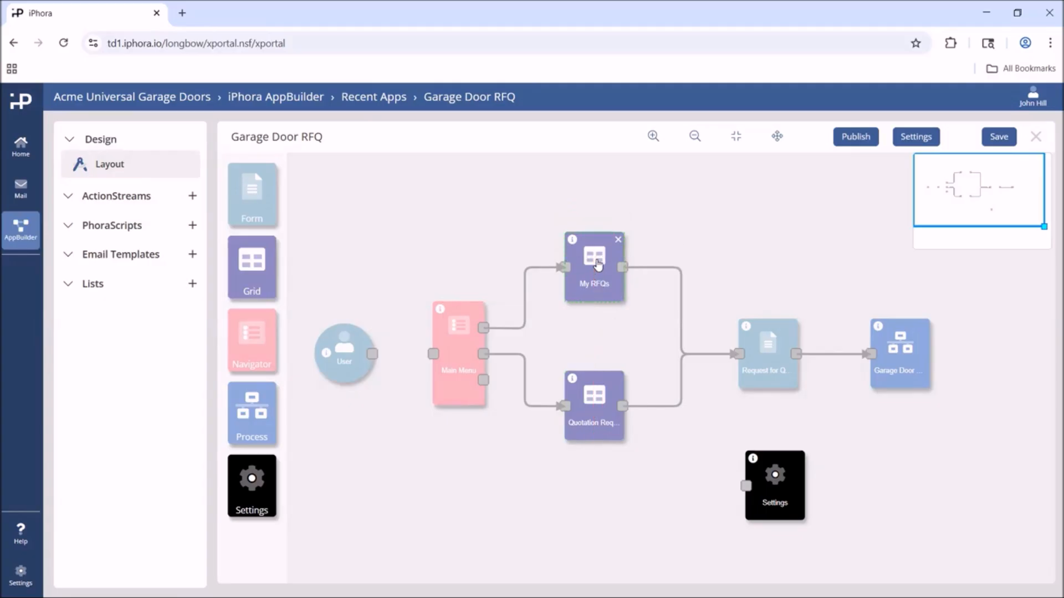
Move the Settings element below the Quotation Req... grid and connect Main Menu's Settings entry to it
{"action": "left_click_drag", "start_coordinate": [778, 487], "coordinate": [599, 511]}
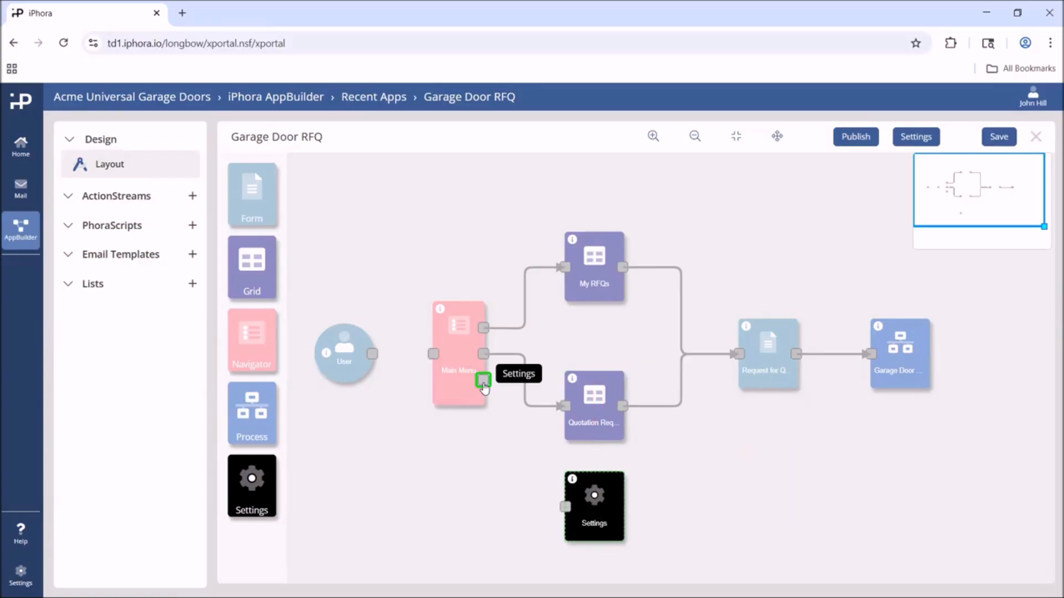
{"action": "left_click_drag", "start_coordinate": [483, 382], "coordinate": [564, 505]}
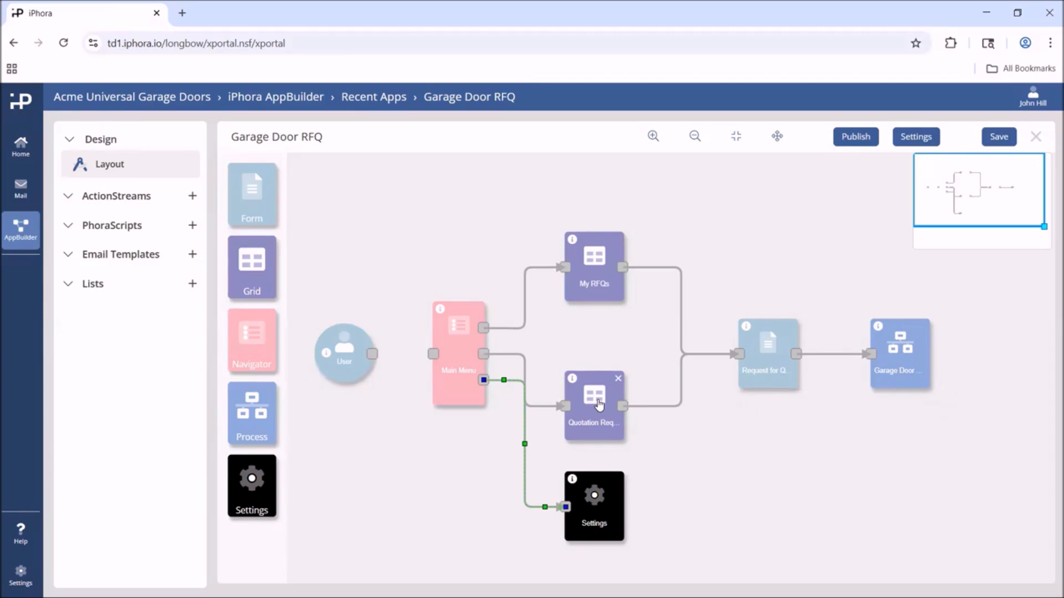
Shift the Quotation Req... and My RFQs grids slightly away from Main Menu and connect User to Main Menu
{"action": "left_click_drag", "start_coordinate": [598, 405], "coordinate": [612, 405]}
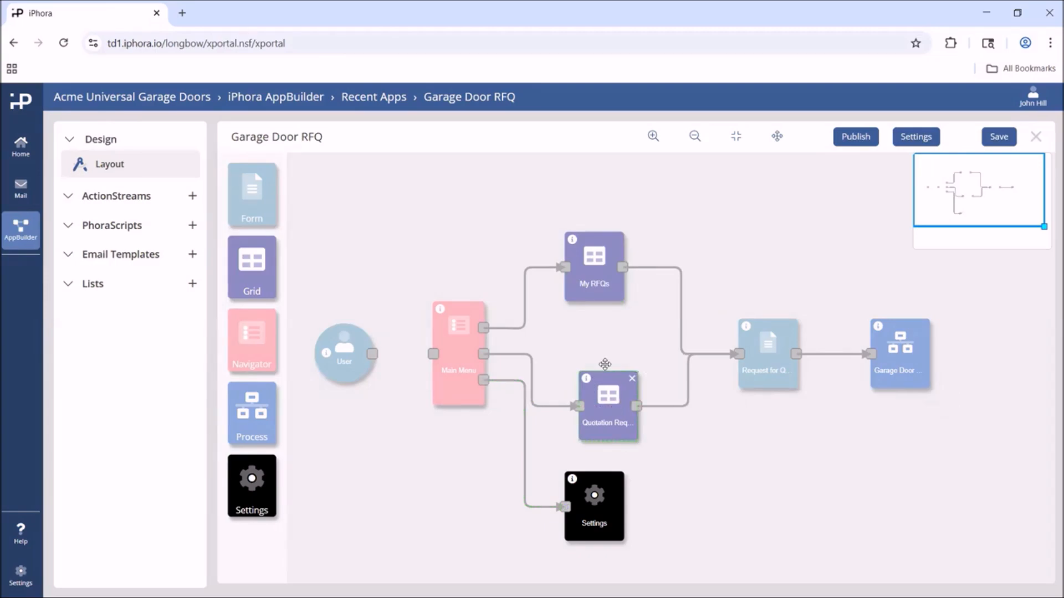
{"action": "left_click_drag", "start_coordinate": [595, 267], "coordinate": [610, 268]}
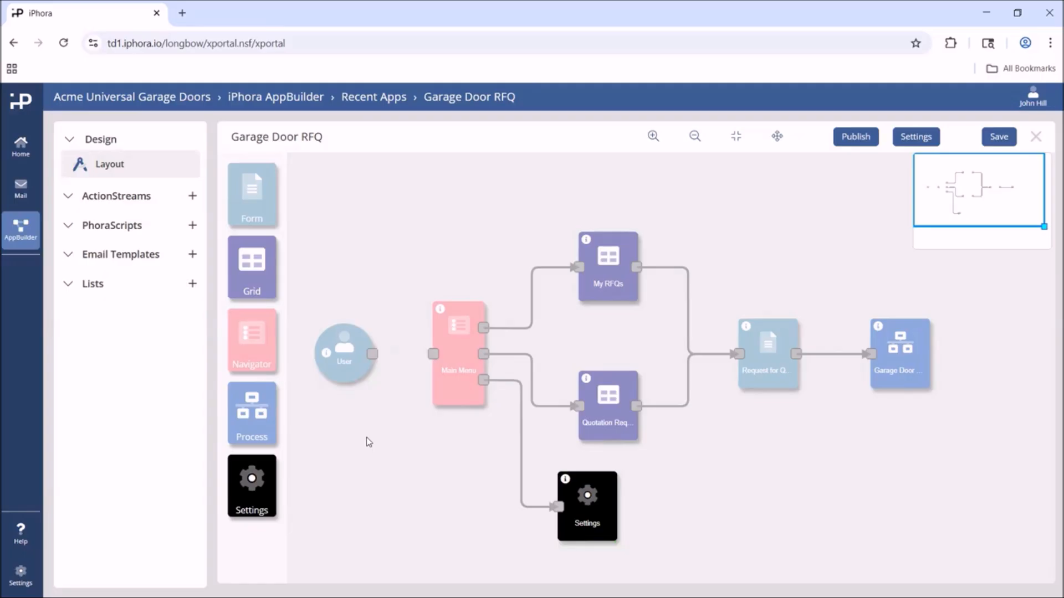
{"action": "left_click_drag", "start_coordinate": [372, 354], "coordinate": [433, 353]}
{"action": "left_click", "coordinate": [431, 523]}
Save the Garage Door RFQ layout and publish the app, confirming the publication
{"action": "left_click", "coordinate": [998, 138]}
{"action": "left_click", "coordinate": [856, 136]}
{"action": "left_click", "coordinate": [668, 376]}
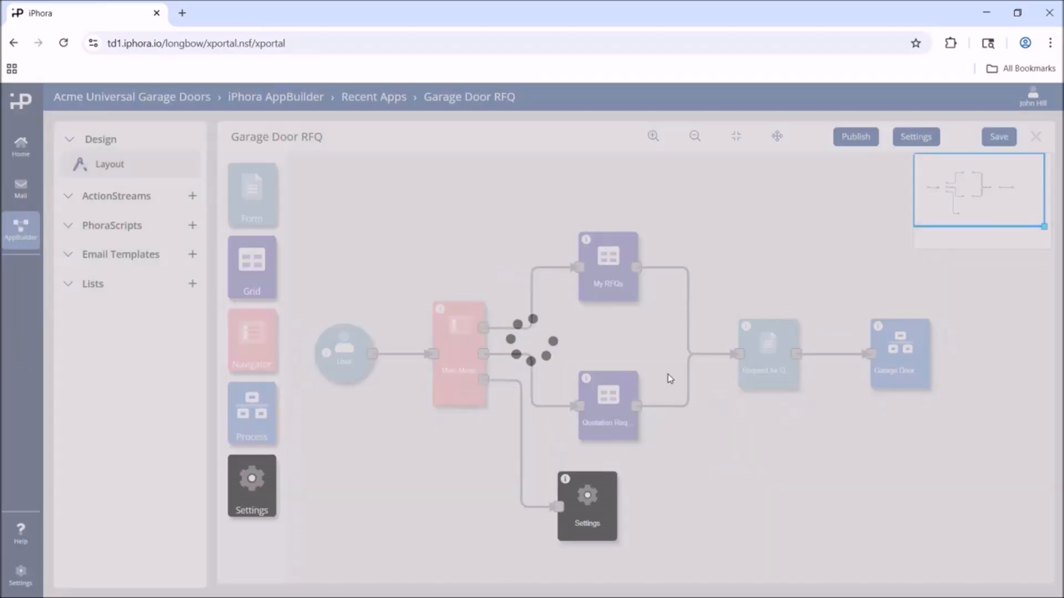
{"action": "left_click", "coordinate": [714, 377]}
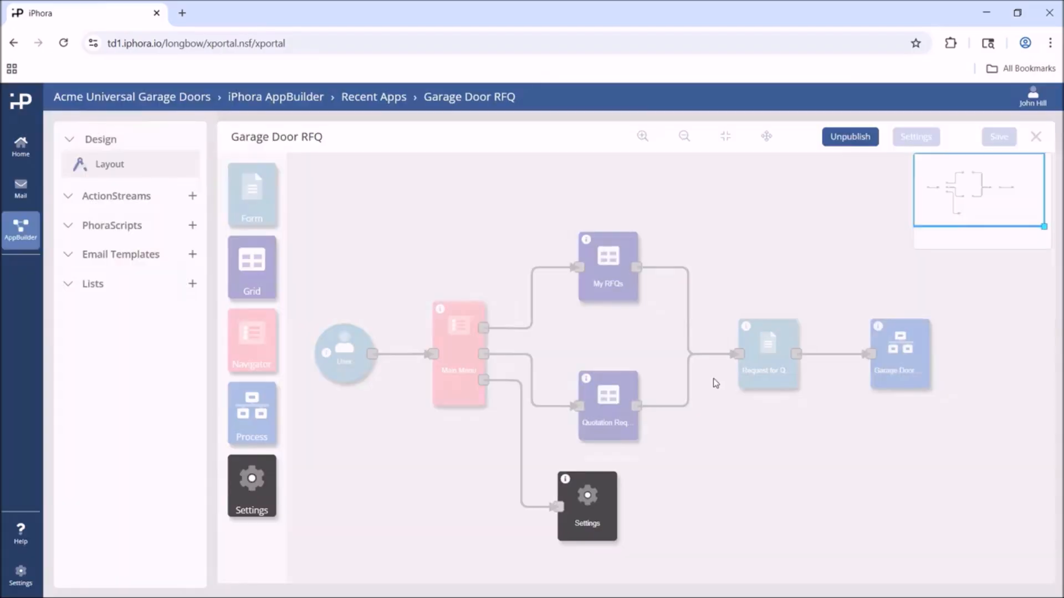
Return to the portal home, open the published Garage Door RFQ app and view its All RFQs grid from the navigator
{"action": "left_click", "coordinate": [92, 98]}
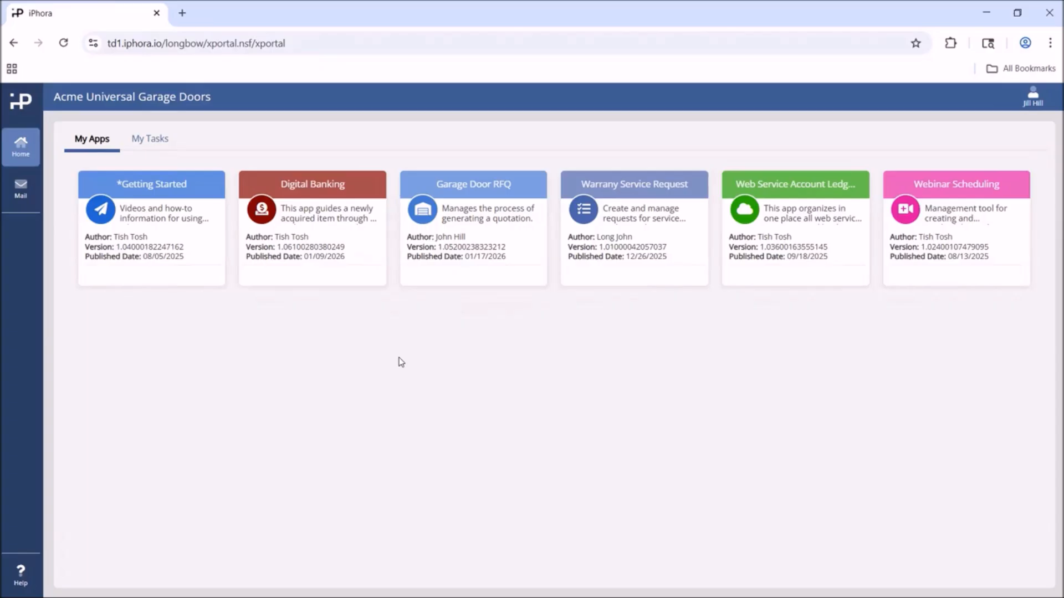
{"action": "left_click", "coordinate": [468, 218]}
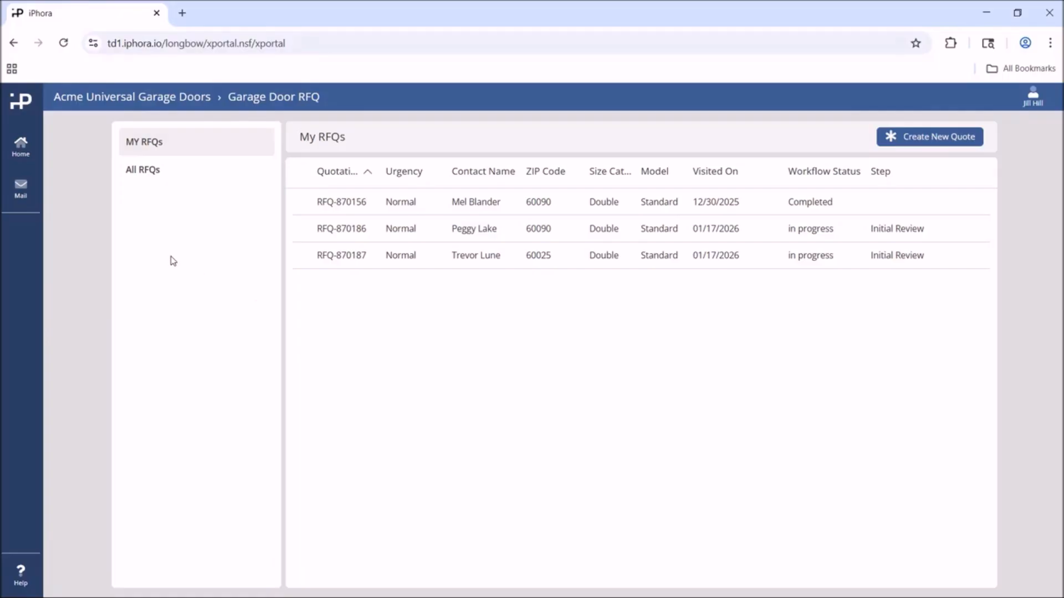
{"action": "left_click", "coordinate": [143, 173]}
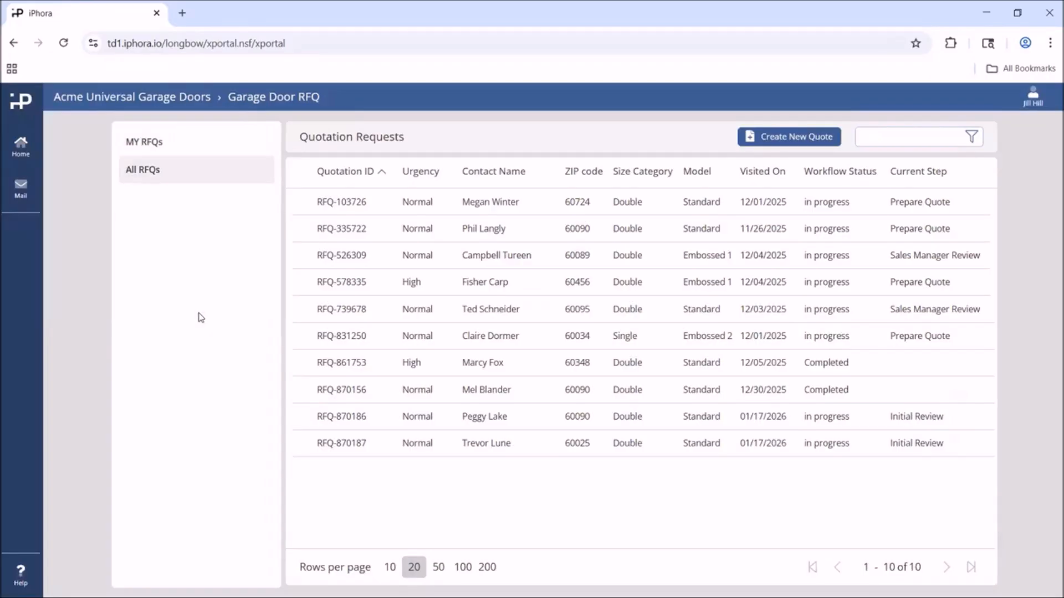